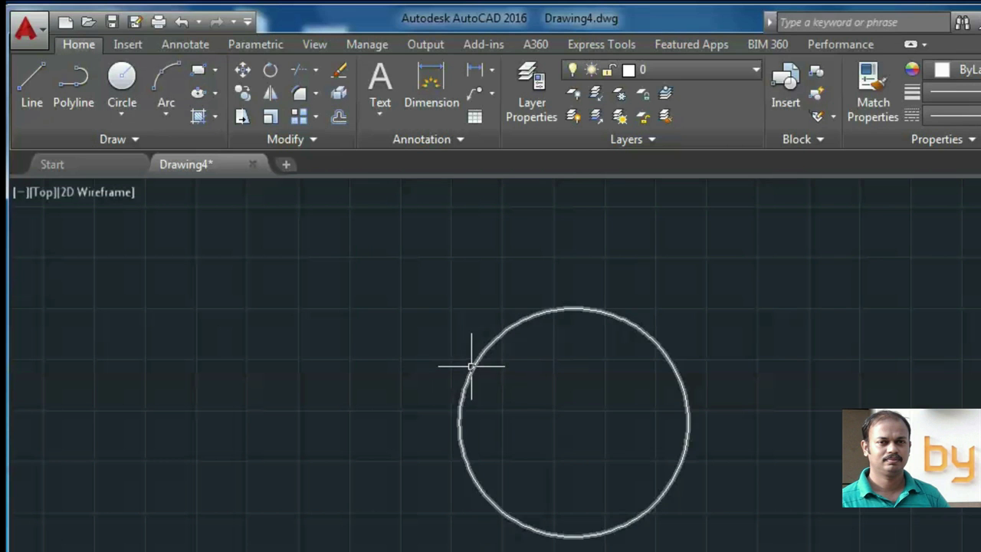
# Step: Start the OFFSET command from the Modify panel on the Home tab
pyautogui.click(338, 117)
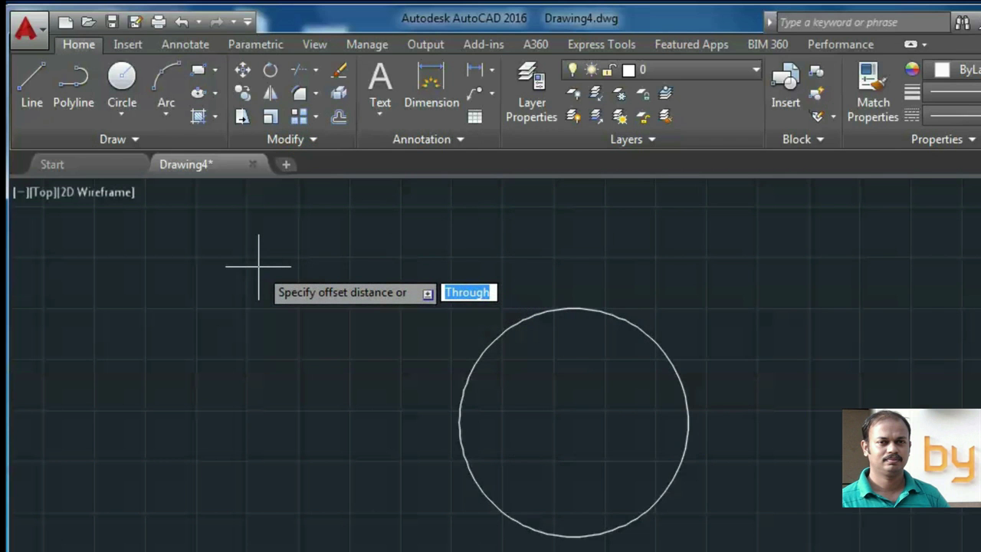
# Step: Offset the circle 1 unit inward to create a concentric inner circle
pyautogui.write('1')
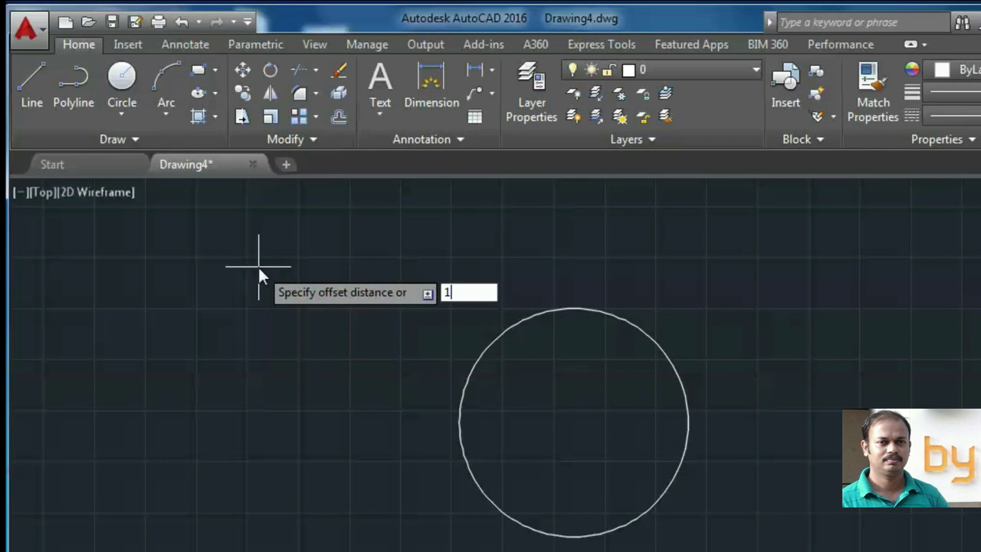
pyautogui.press('Return')
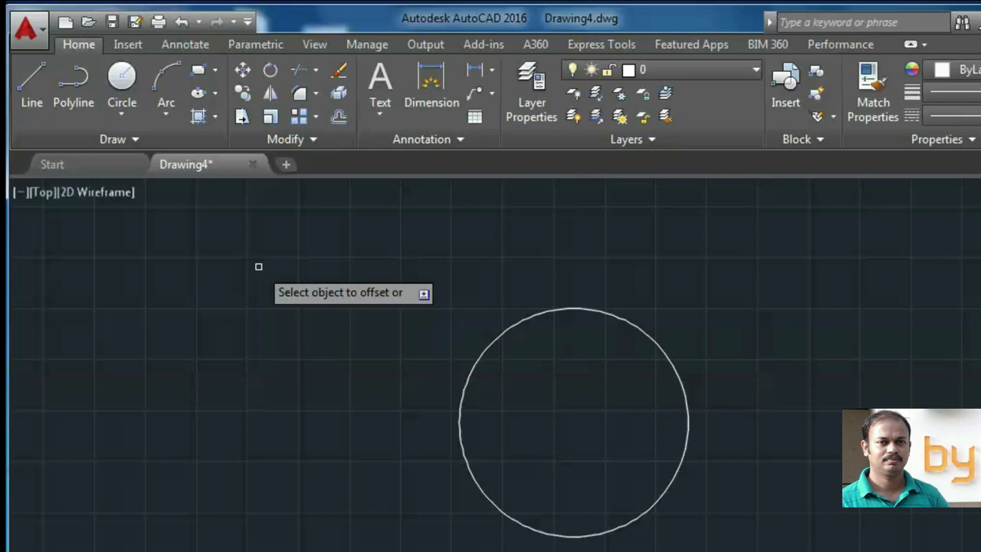
pyautogui.click(462, 393)
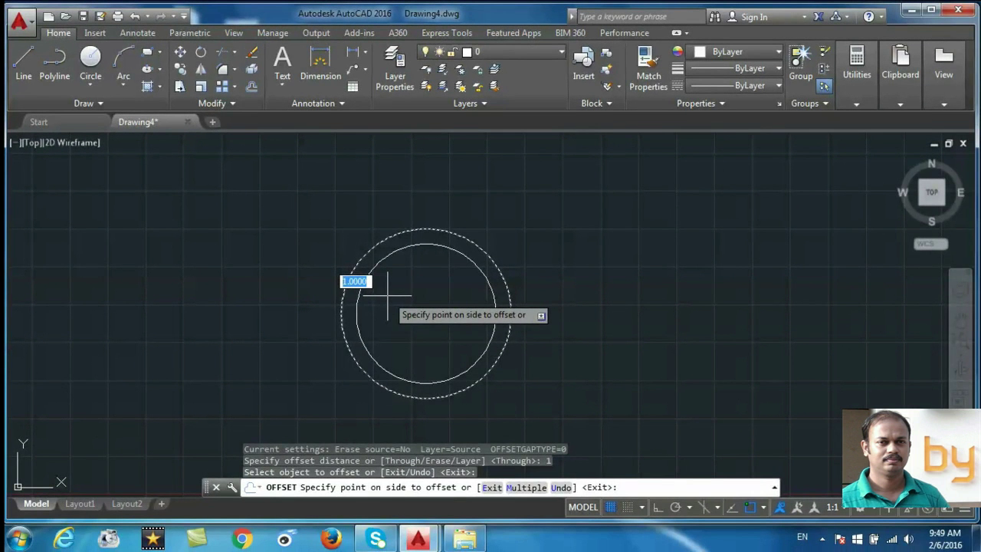
pyautogui.click(387, 294)
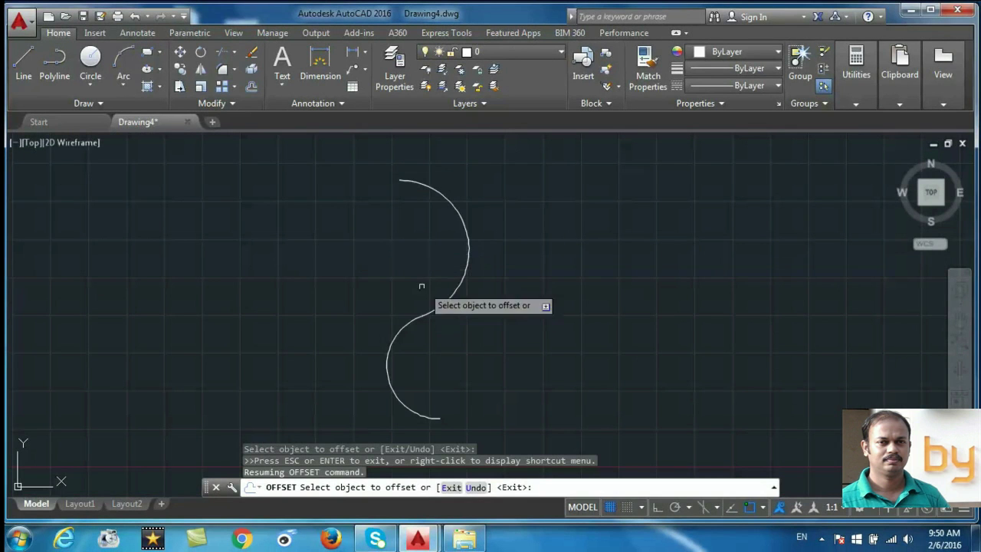
# Step: Offset the S-shaped arc by 0.5 to add a parallel curve beside it
pyautogui.click(250, 90)
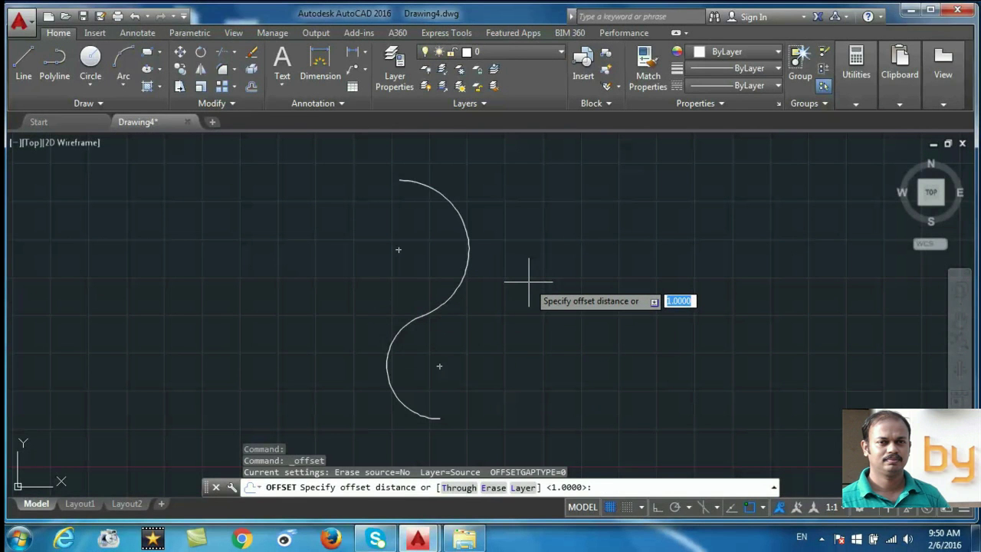
pyautogui.write('0.5')
pyautogui.press('Return')
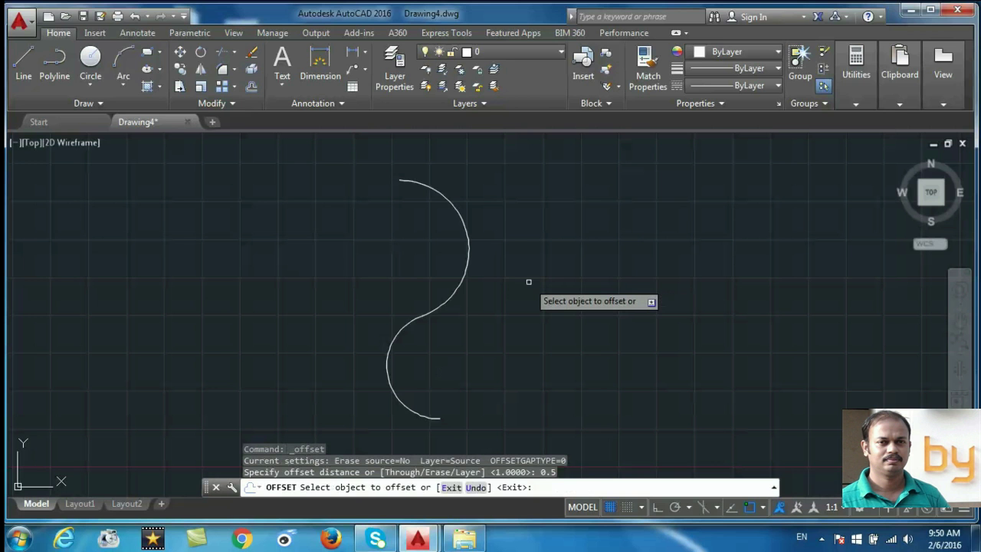
pyautogui.click(466, 276)
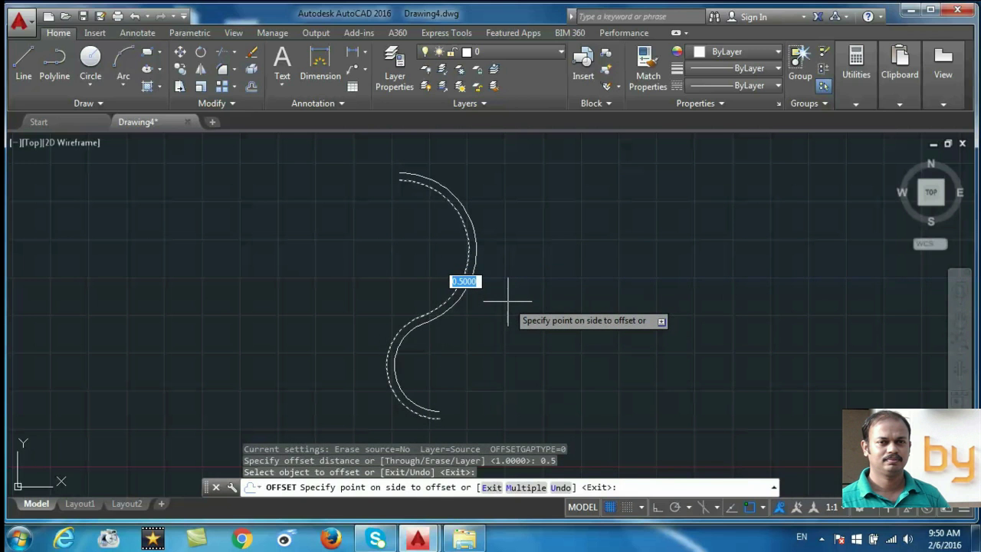
pyautogui.click(508, 301)
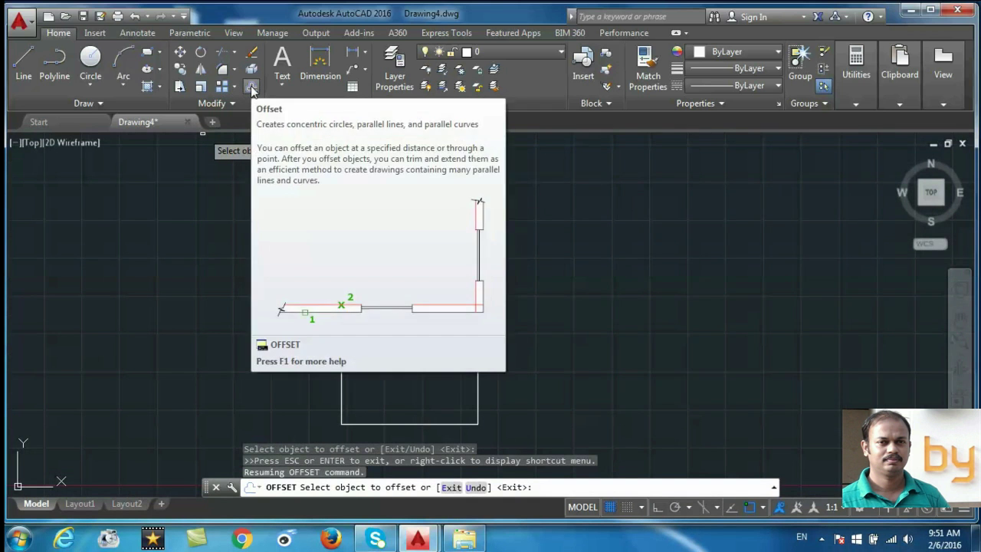
# Step: Set a 1-unit offset on the rectangle and choose the Multiple option
pyautogui.click(252, 90)
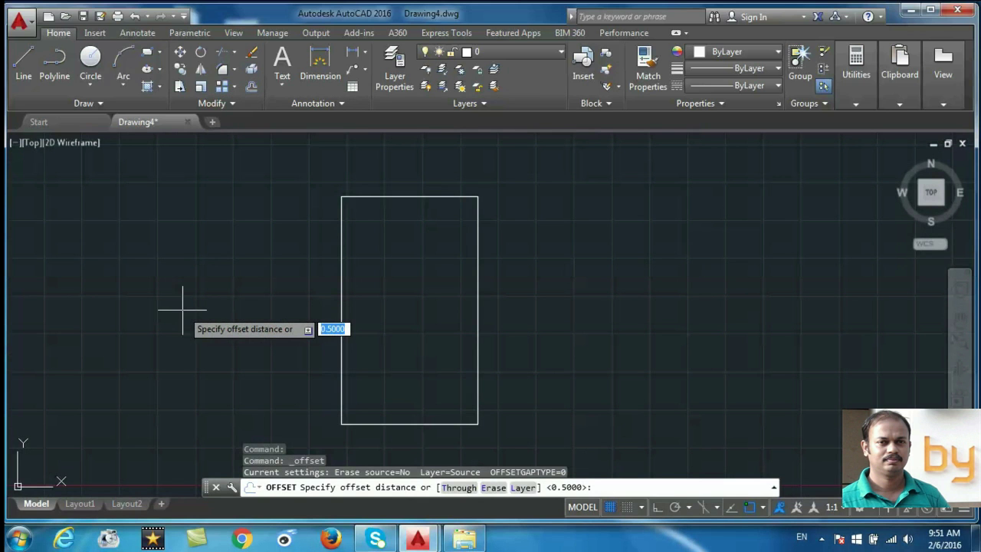
pyautogui.write('1')
pyautogui.press('Return')
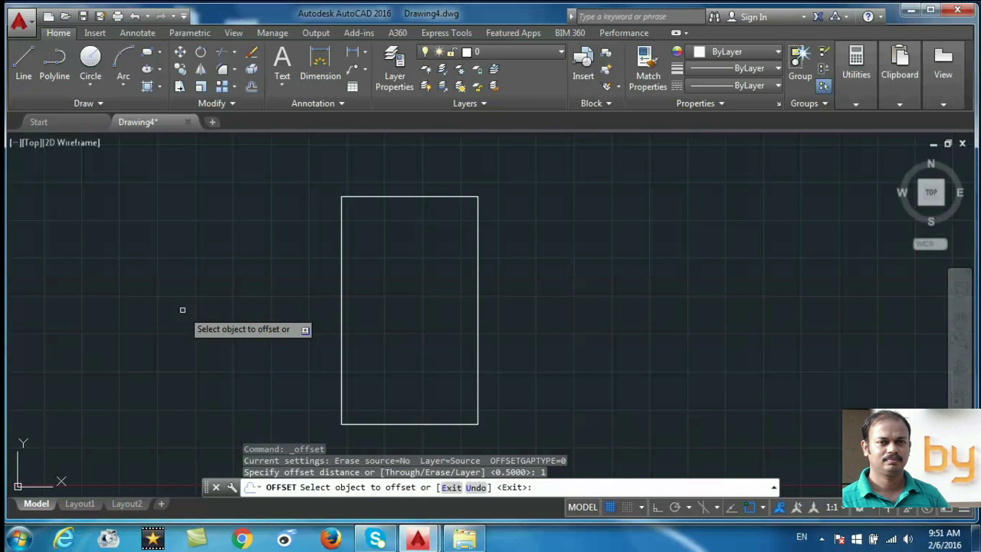
pyautogui.click(340, 325)
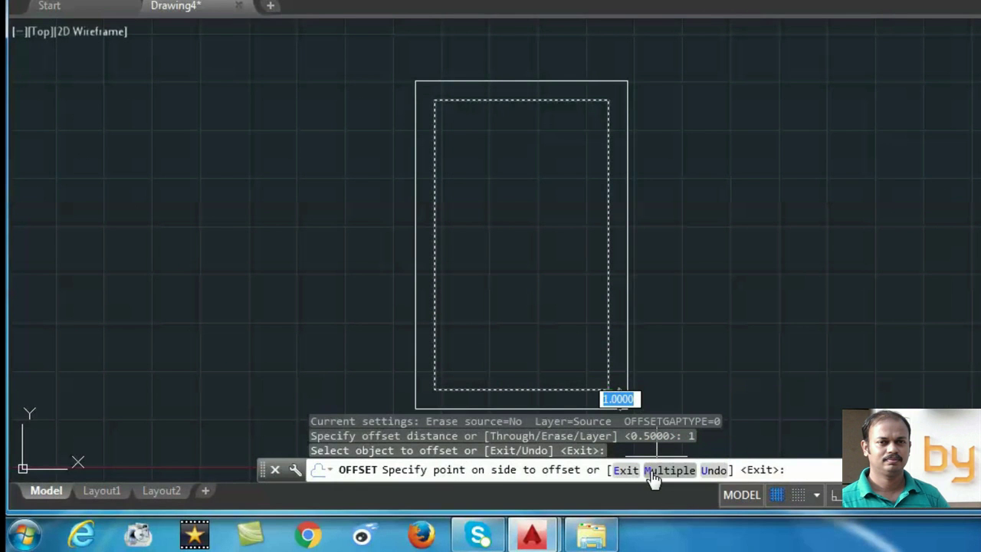
pyautogui.press('m')
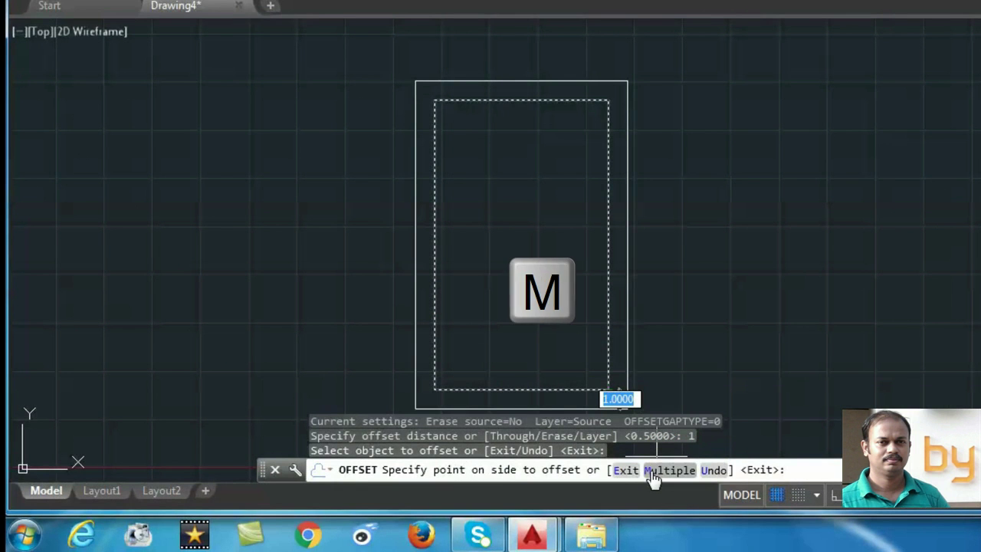
# Step: Add three nested rectangles 1 unit apart inside the rectangle and three outside it
pyautogui.click(652, 476)
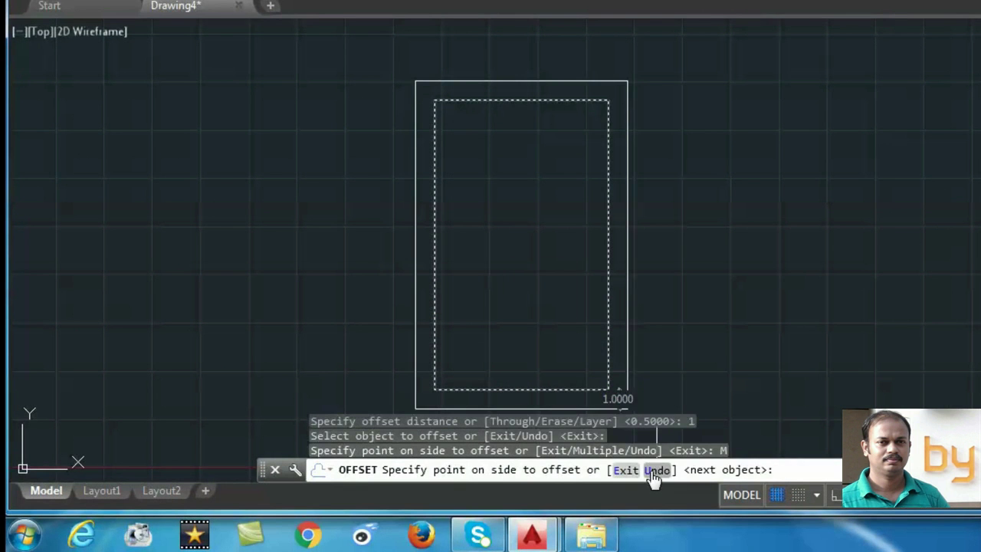
pyautogui.click(524, 230)
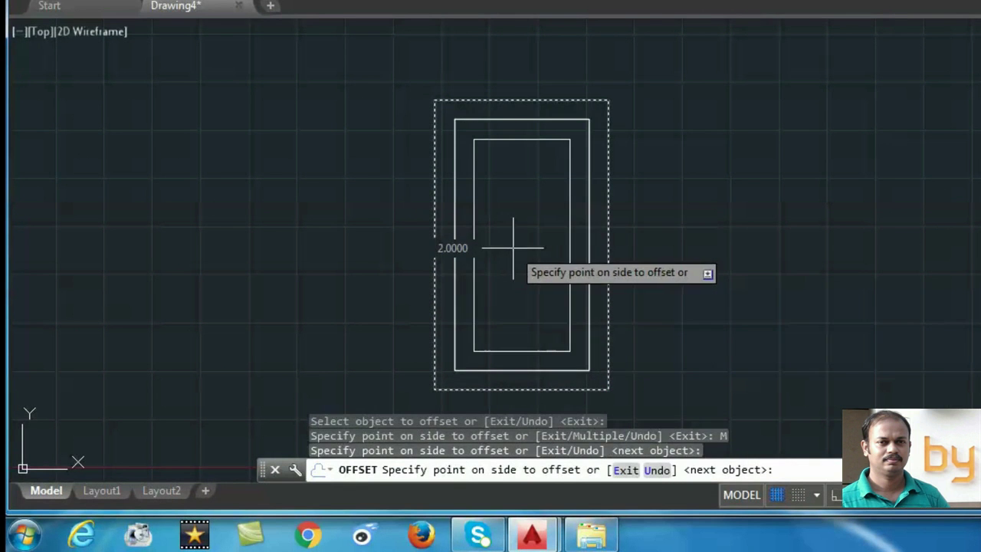
pyautogui.click(517, 246)
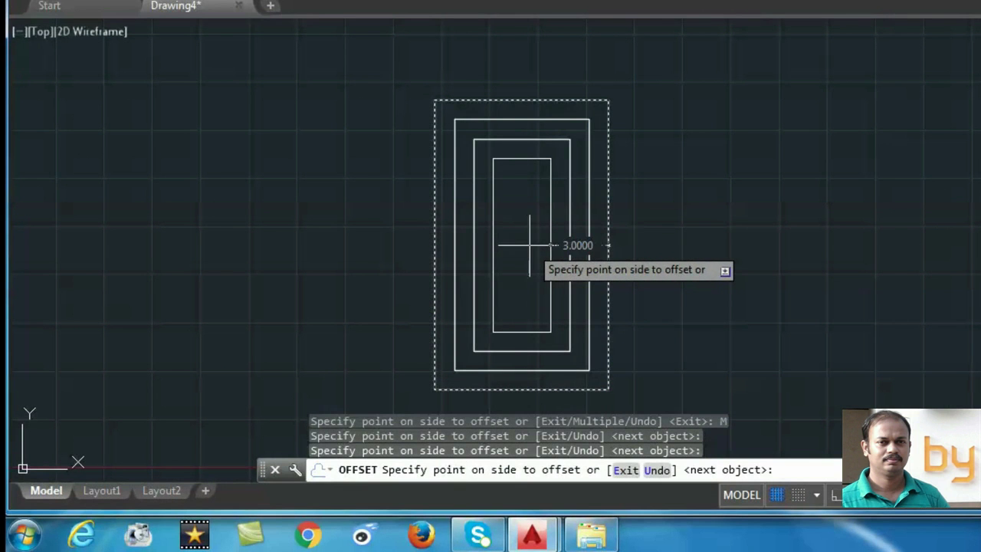
pyautogui.click(523, 259)
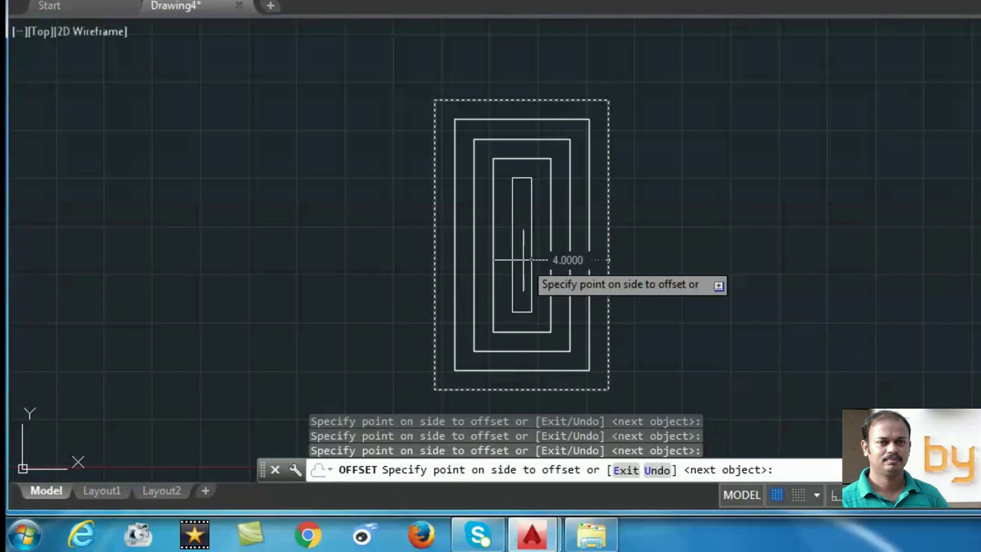
pyautogui.click(789, 83)
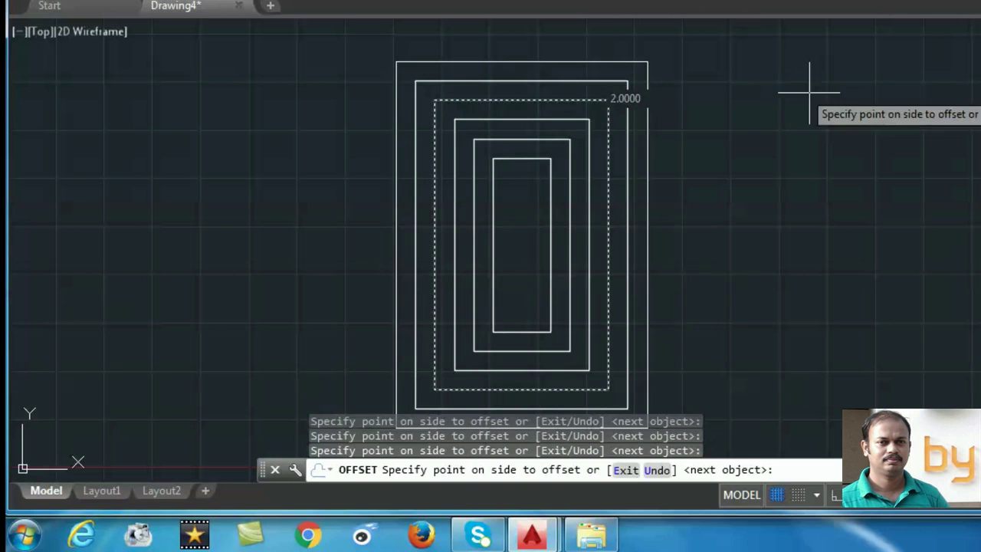
pyautogui.click(799, 85)
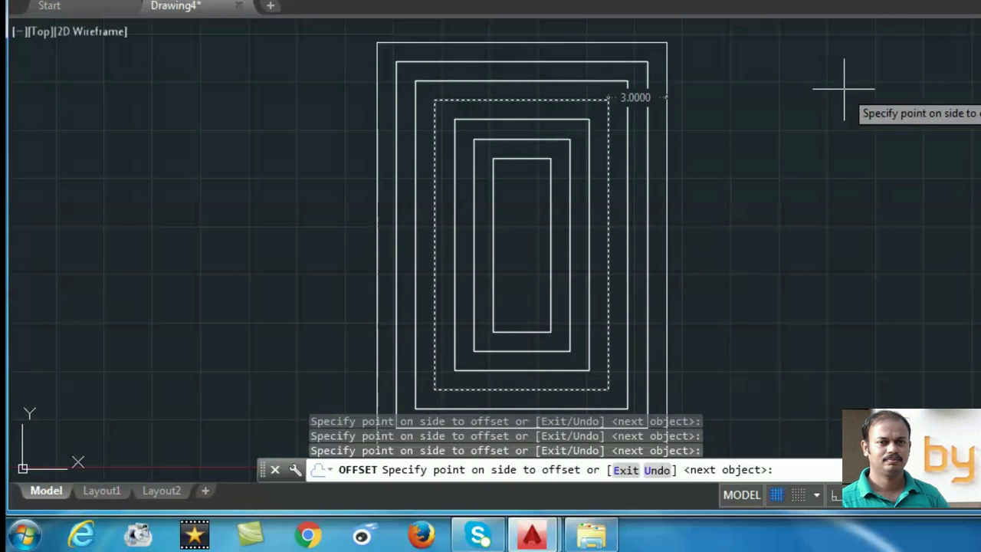
pyautogui.click(843, 92)
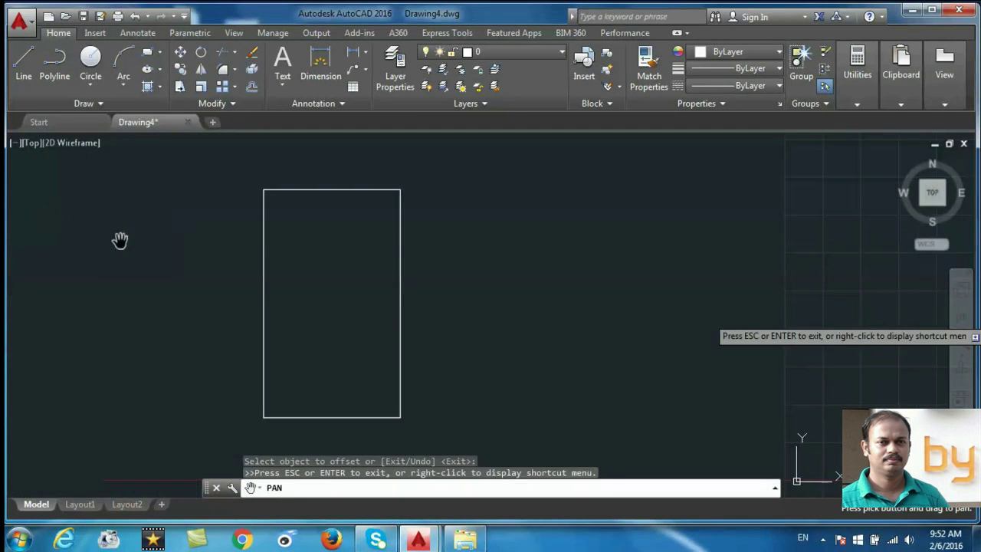
pyautogui.press('Escape')
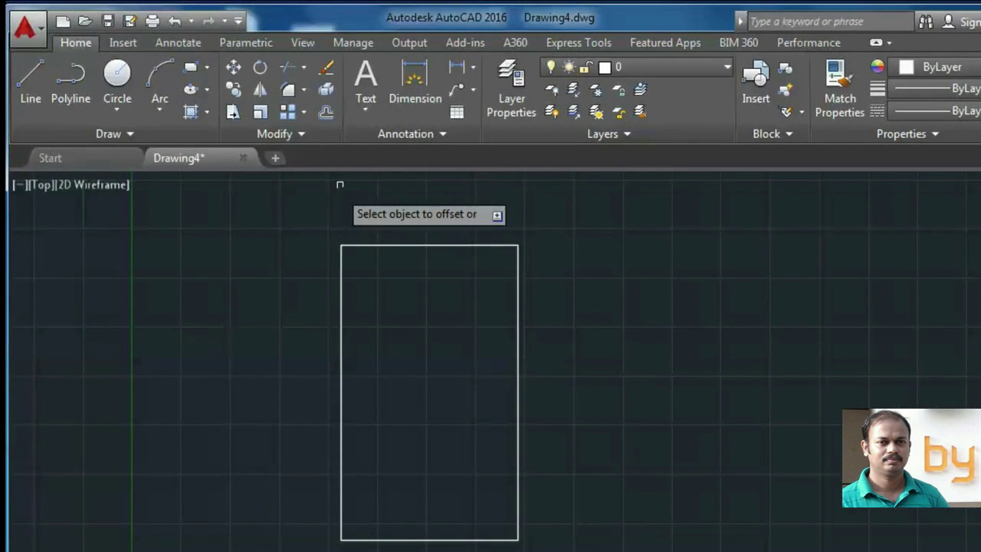
pyautogui.click(326, 113)
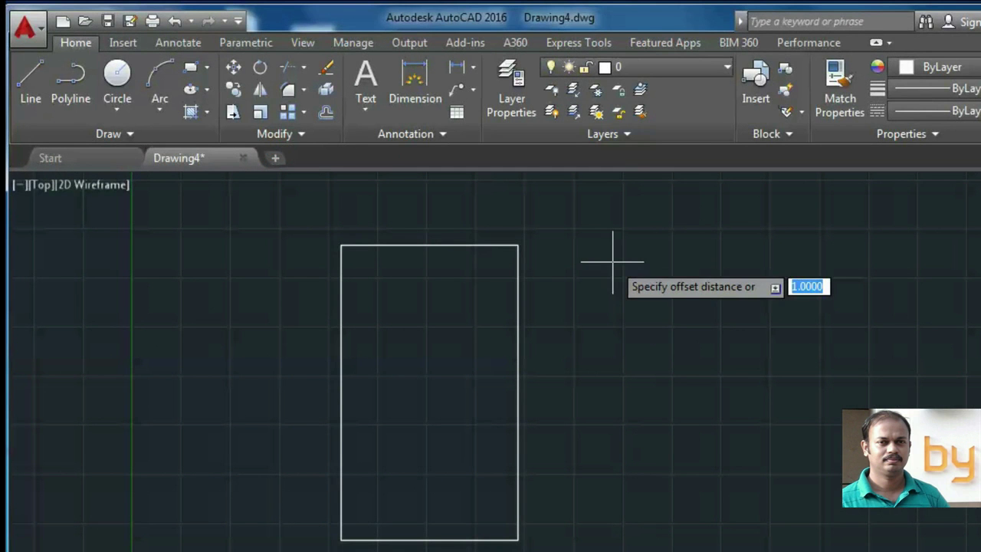
pyautogui.write('3')
pyautogui.press('Return')
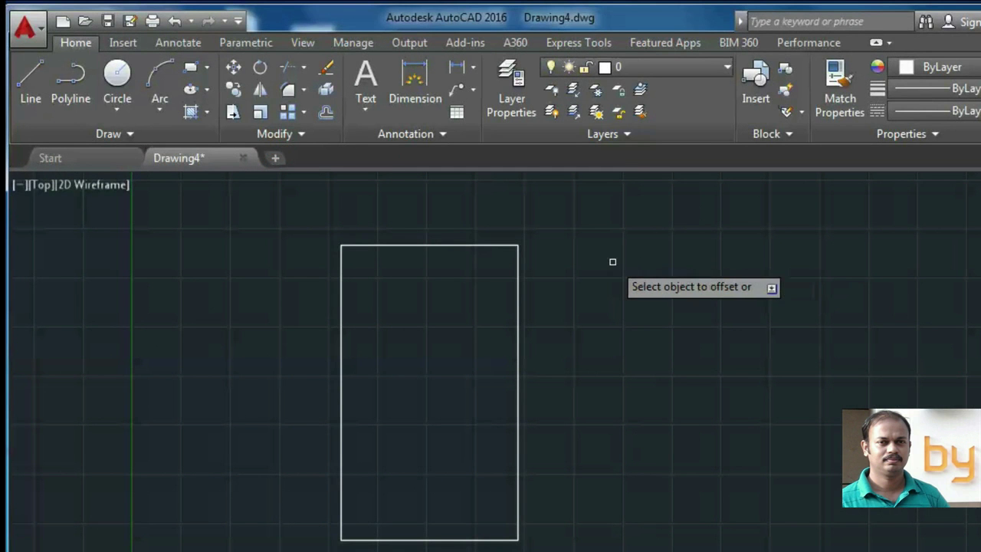
pyautogui.click(430, 246)
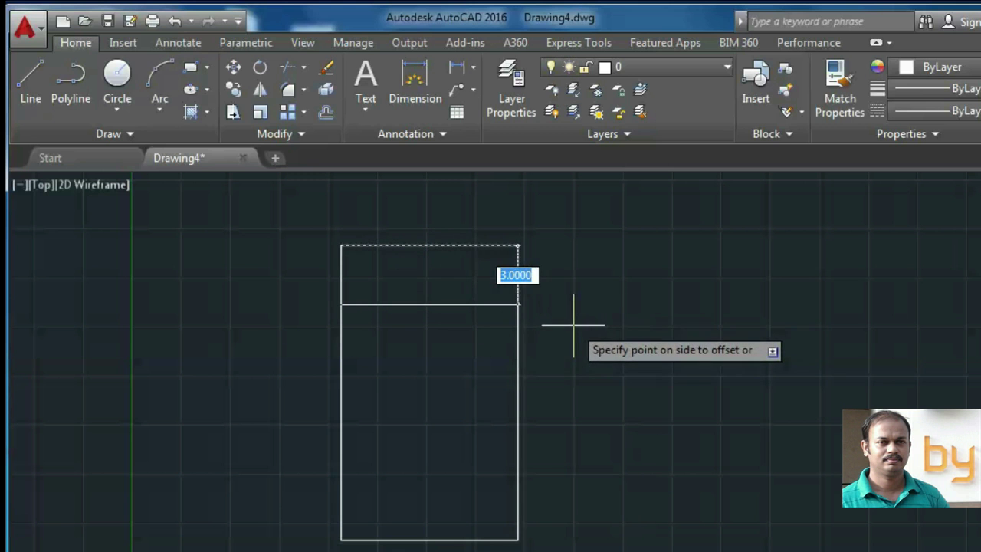
pyautogui.click(431, 384)
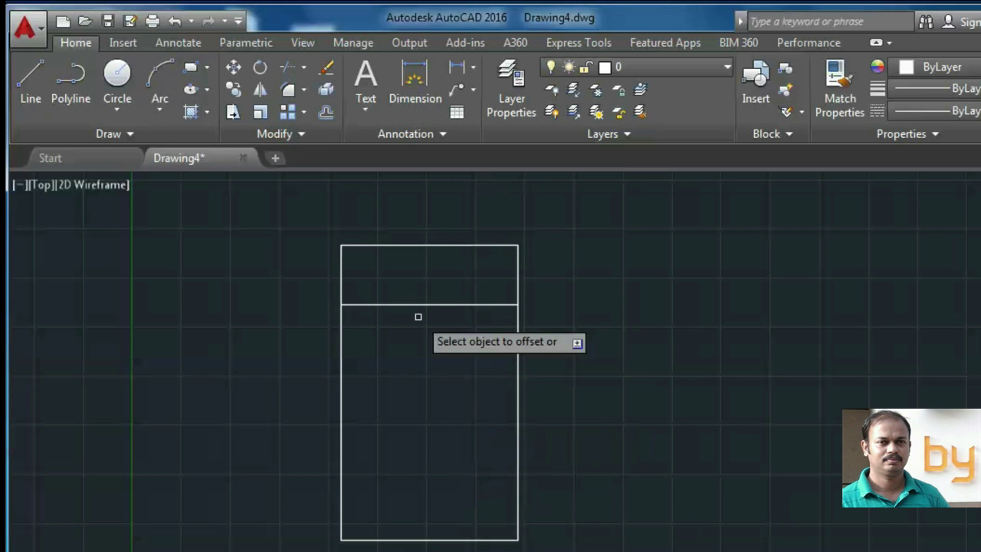
pyautogui.press('u')
pyautogui.press('Return')
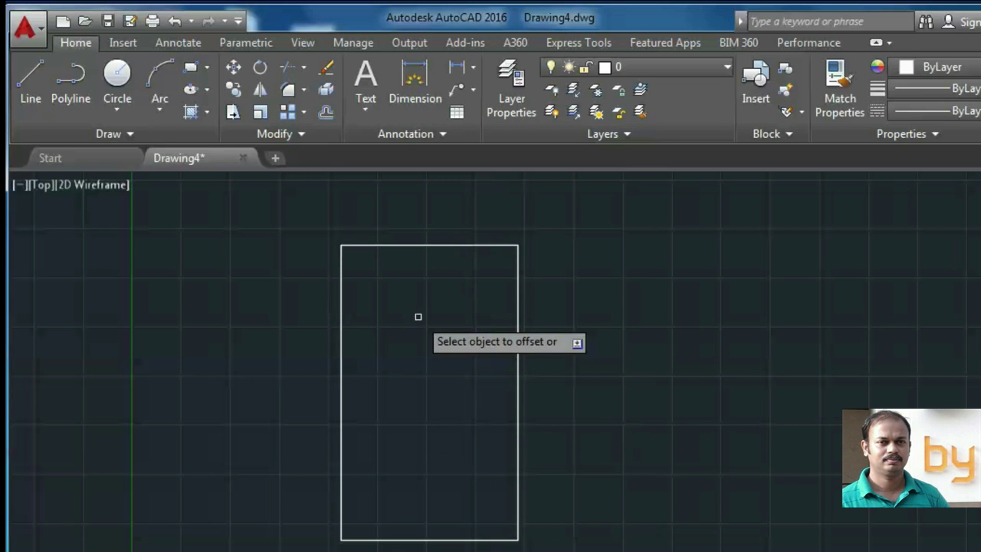
# Step: Offset the top edge in Multiple mode, adding lines 3, 6 and 9 units below it
pyautogui.click(326, 113)
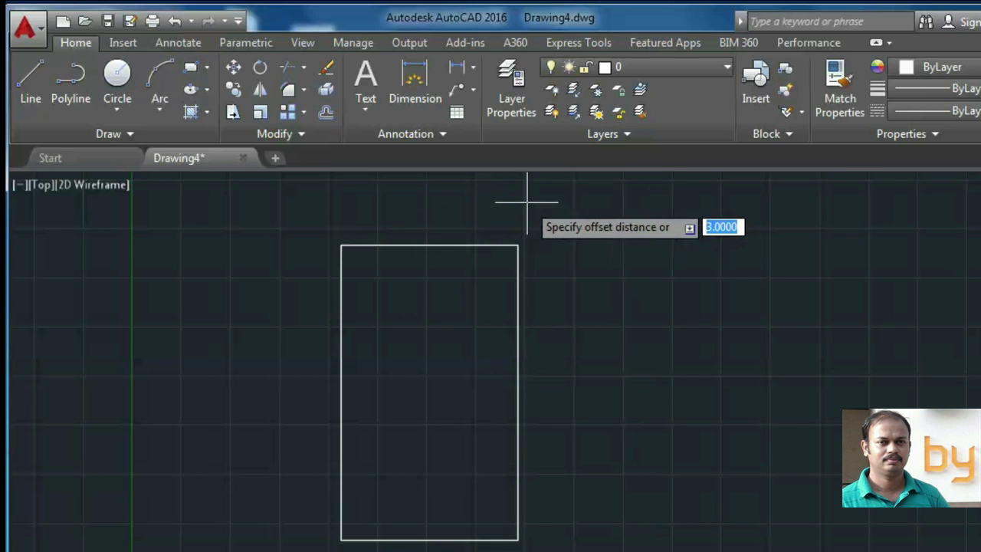
pyautogui.press('Return')
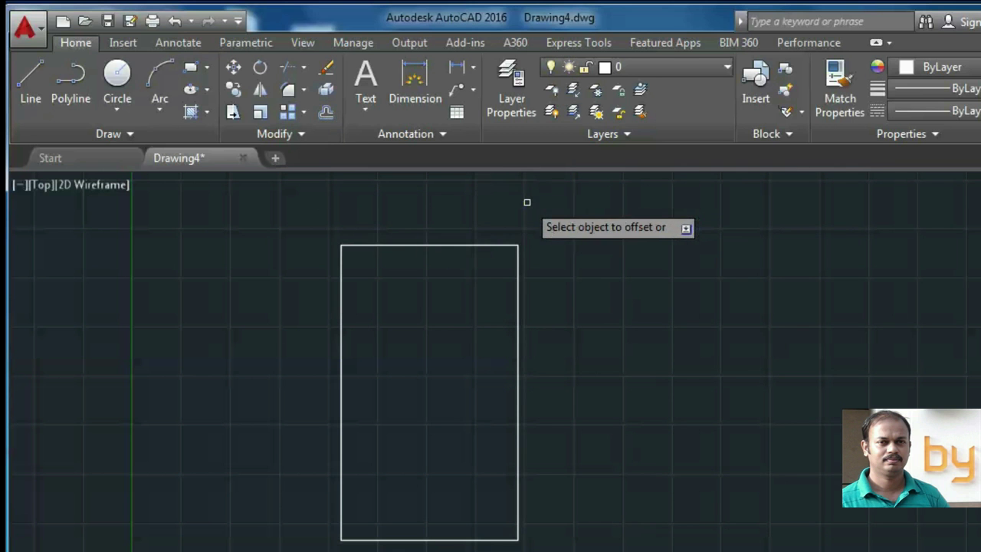
pyautogui.click(437, 246)
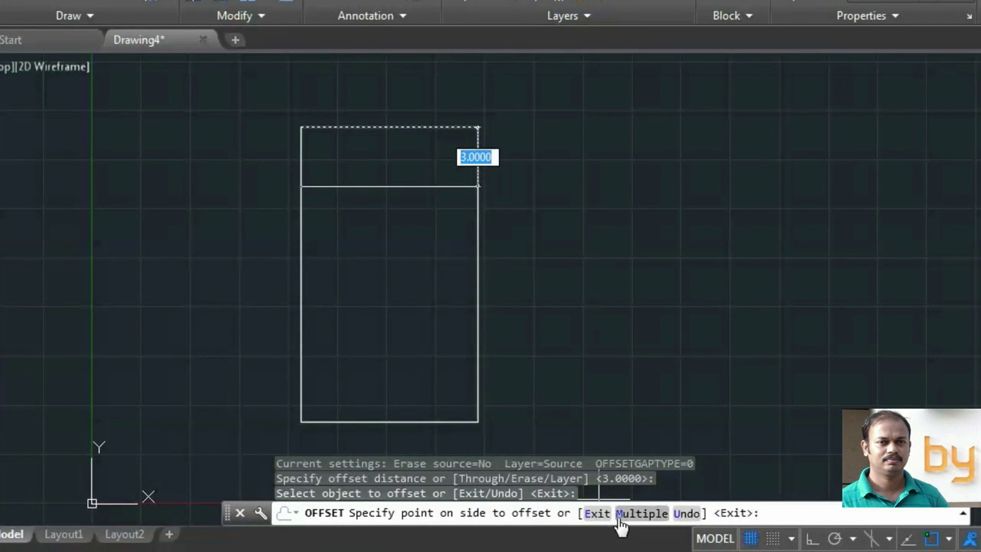
pyautogui.rightClick(560, 197)
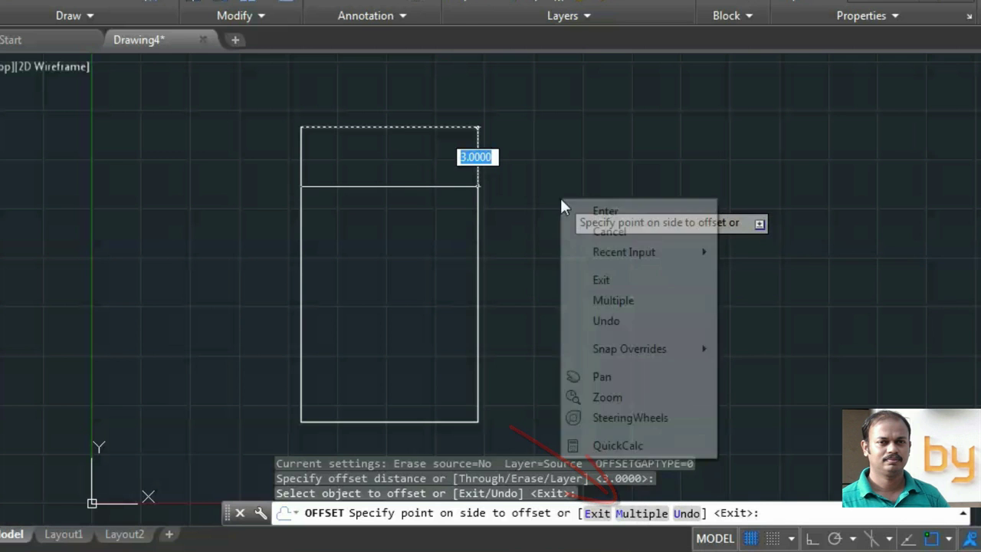
pyautogui.click(617, 301)
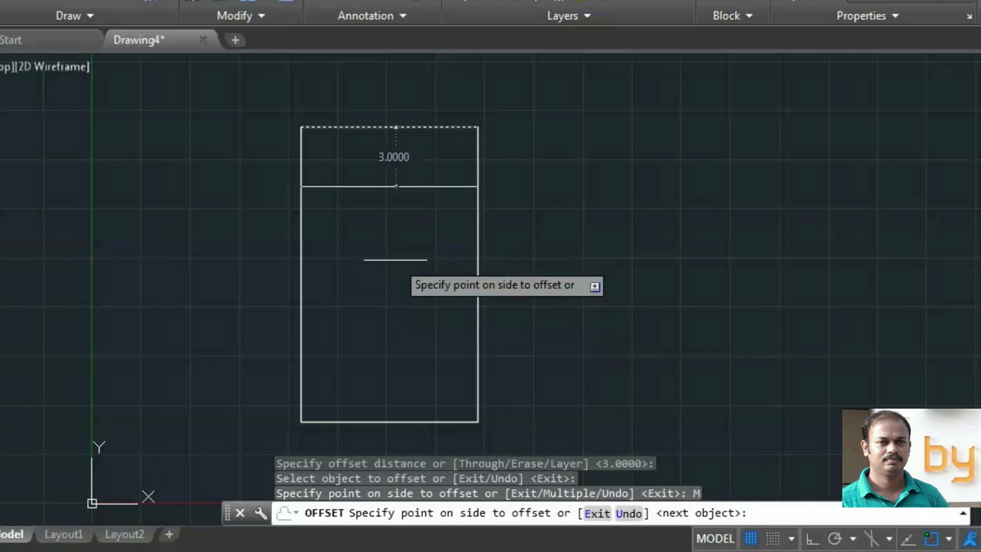
pyautogui.click(391, 282)
pyautogui.click(386, 318)
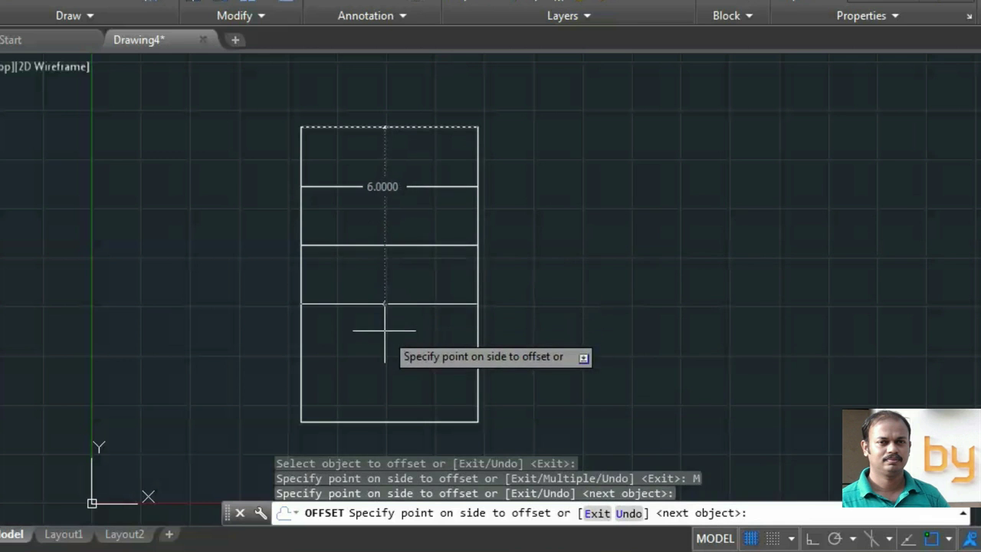
pyautogui.click(403, 379)
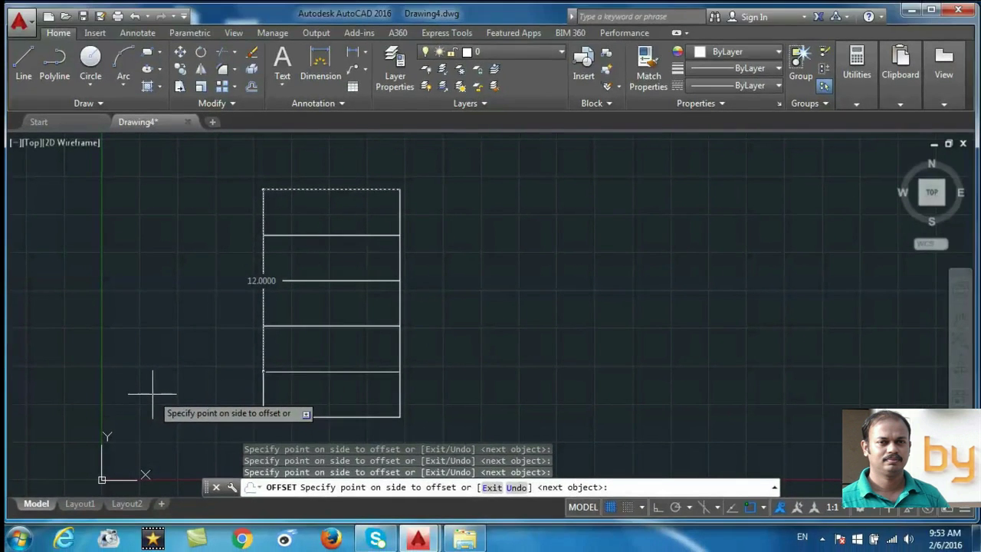